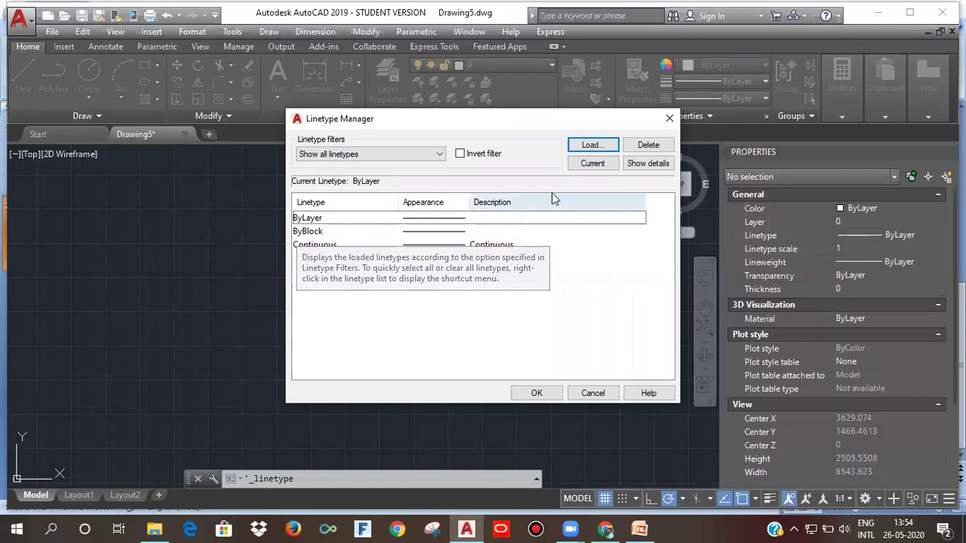
Step: Load the BATTING linetype from acadiso.lin into the drawing and close the Linetype Manager
click(592, 146)
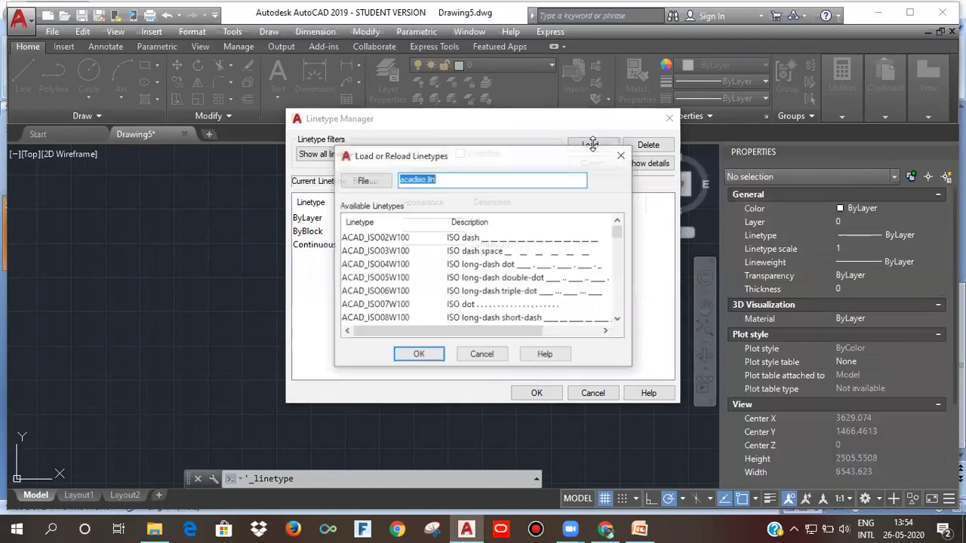
drag(616, 239, 619, 252)
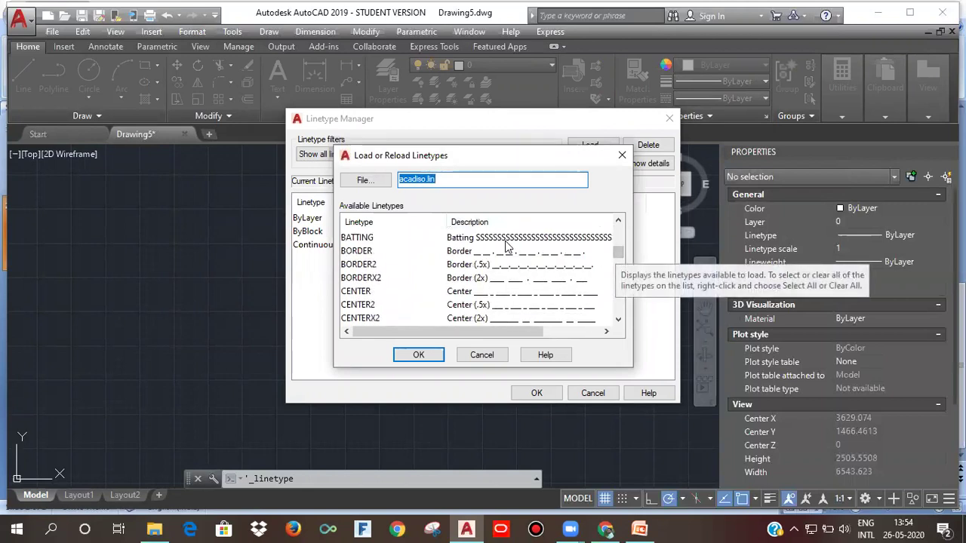
click(505, 240)
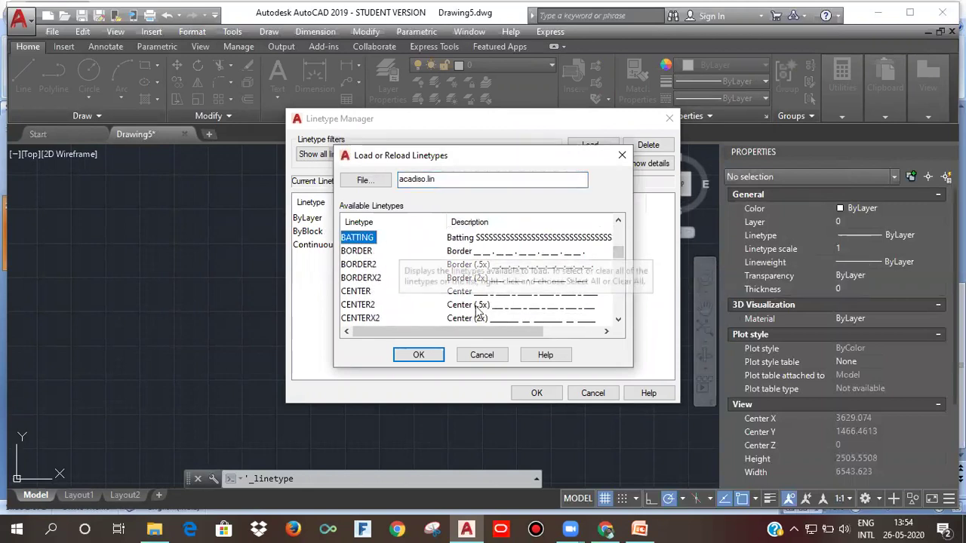
click(422, 356)
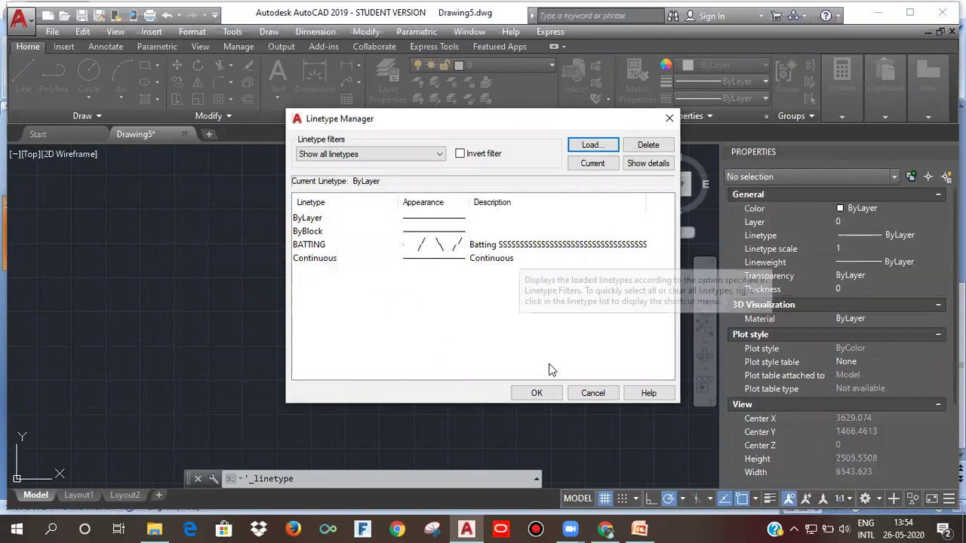
click(551, 393)
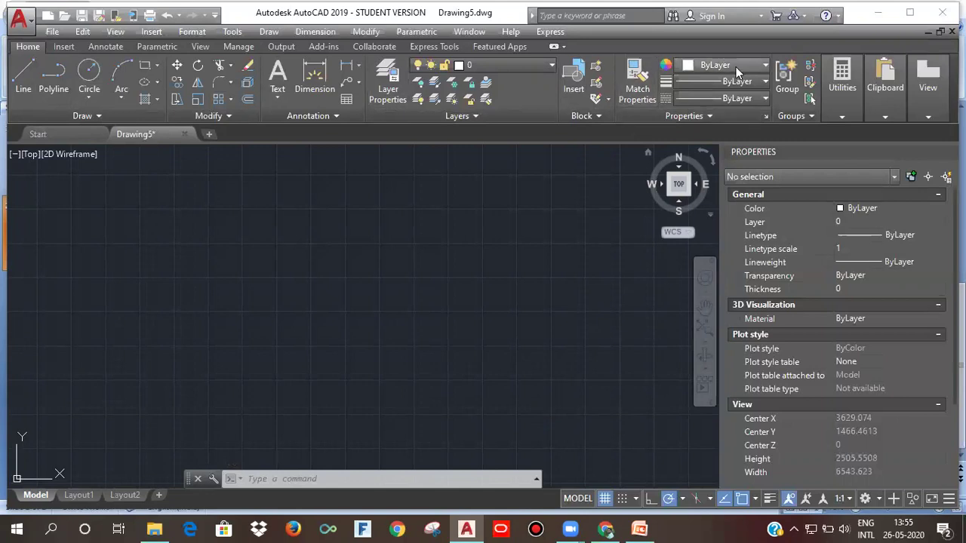
Step: Make BATTING the current linetype and draw a rectangle with it in the upper part of the empty drawing
click(686, 98)
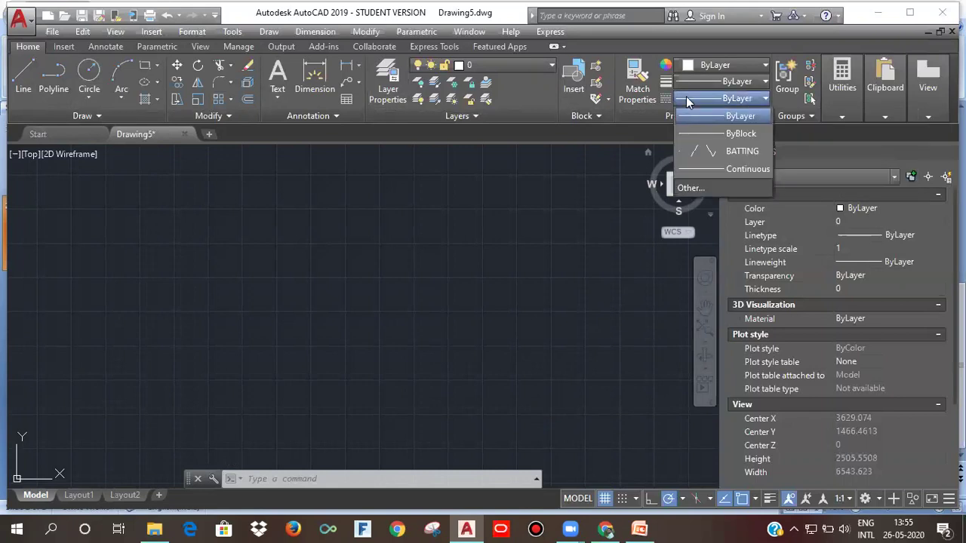
click(714, 150)
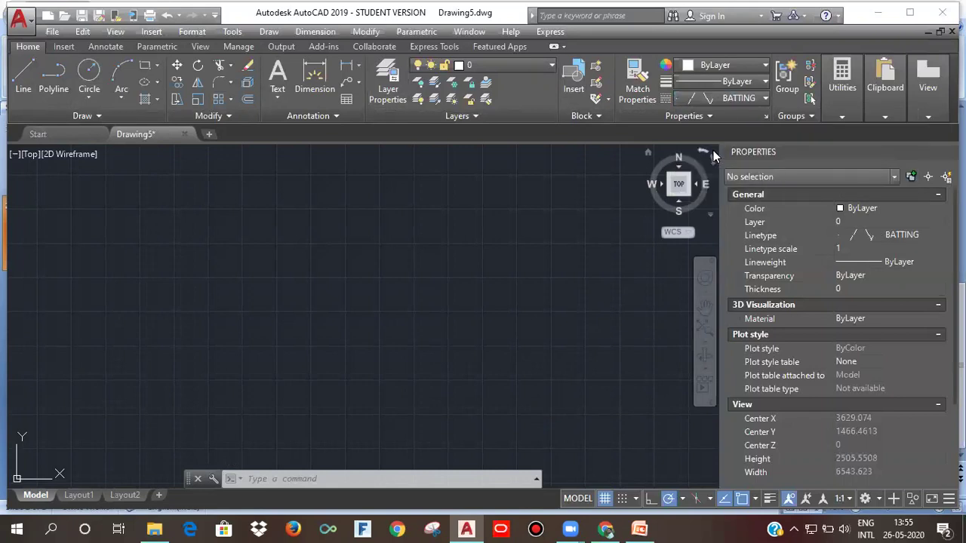
click(146, 65)
click(218, 206)
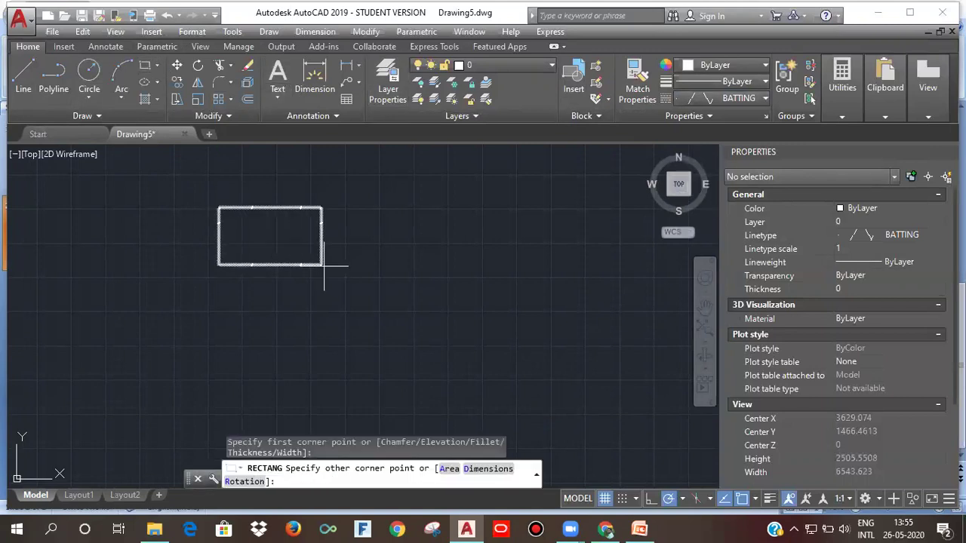
click(349, 278)
scroll(323, 276, up, 8)
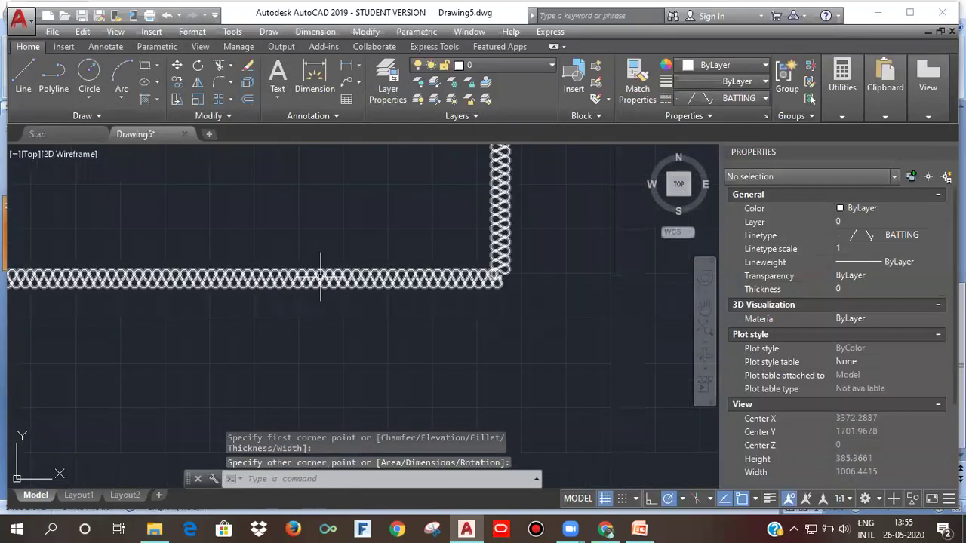
scroll(321, 276, down, 4)
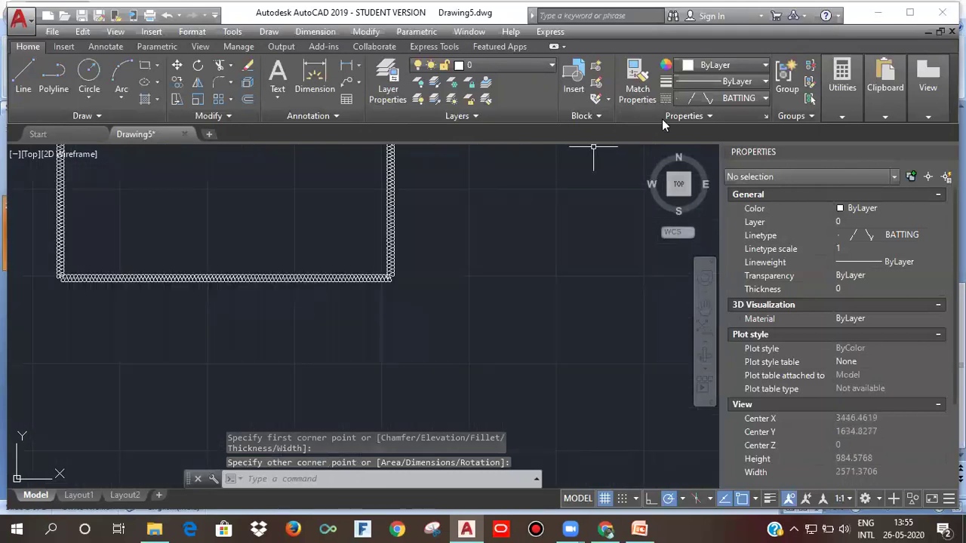
Step: Set the current linetype to ByLayer and draw a smaller plain rectangle to the lower right of the BATTING rectangle
click(718, 100)
click(711, 120)
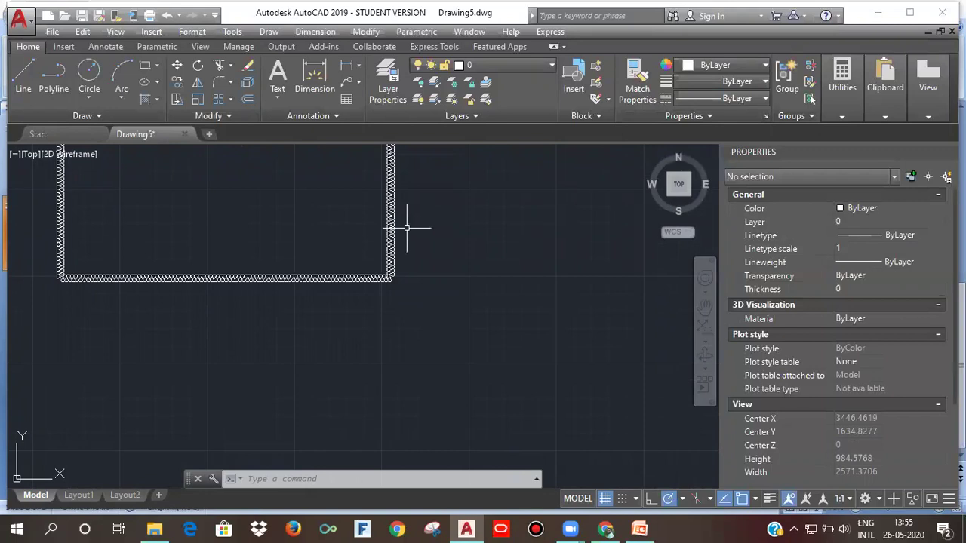
click(146, 63)
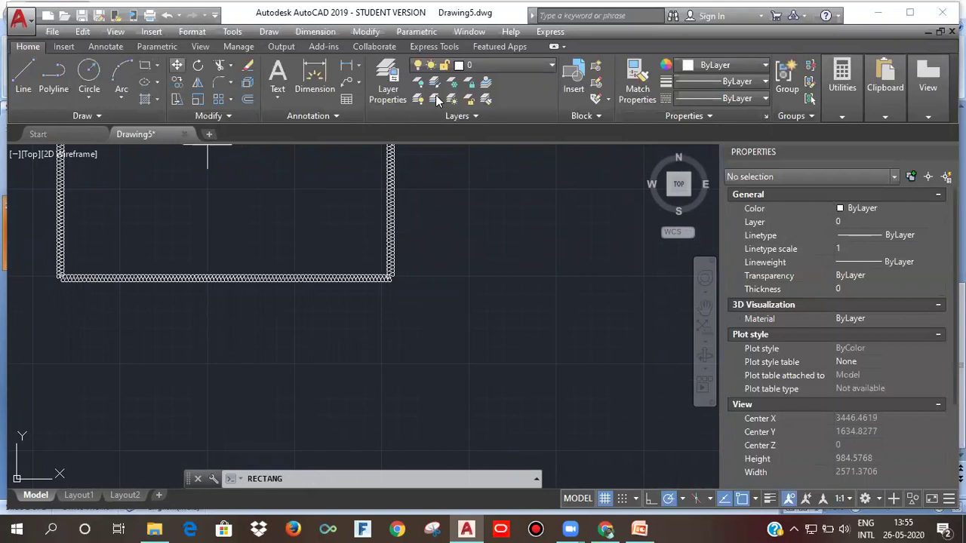
click(460, 262)
click(617, 375)
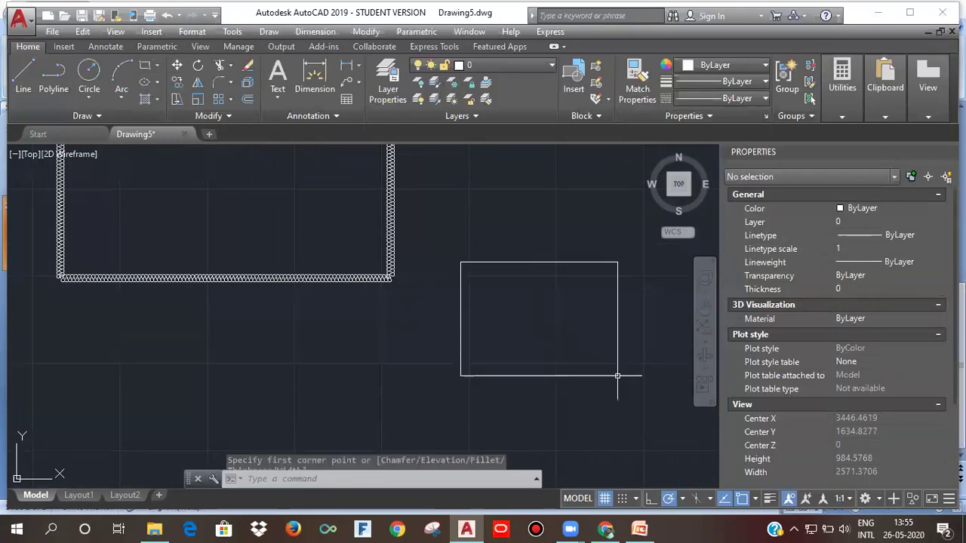
Step: Switch the current linetype to BATTING and draw a small rectangle below the large BATTING rectangle
click(751, 98)
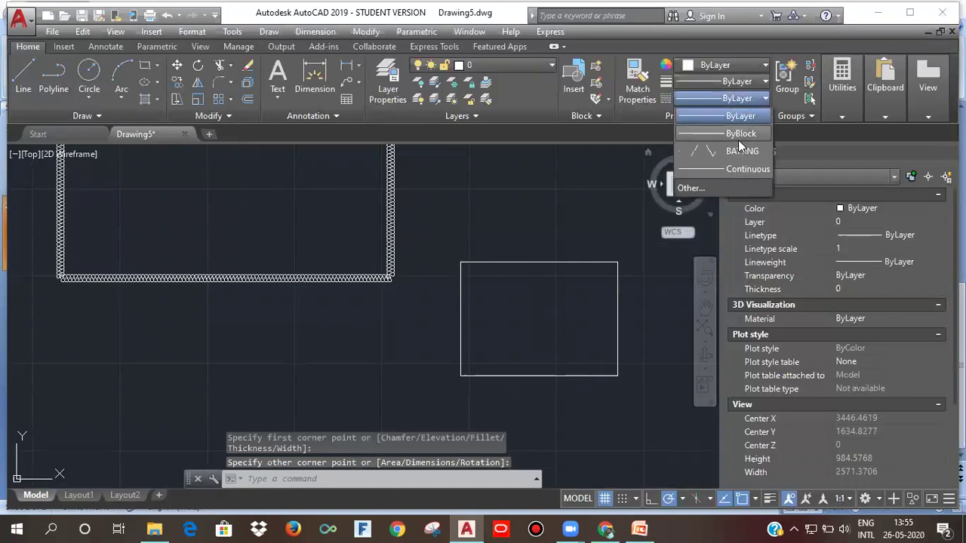
click(721, 147)
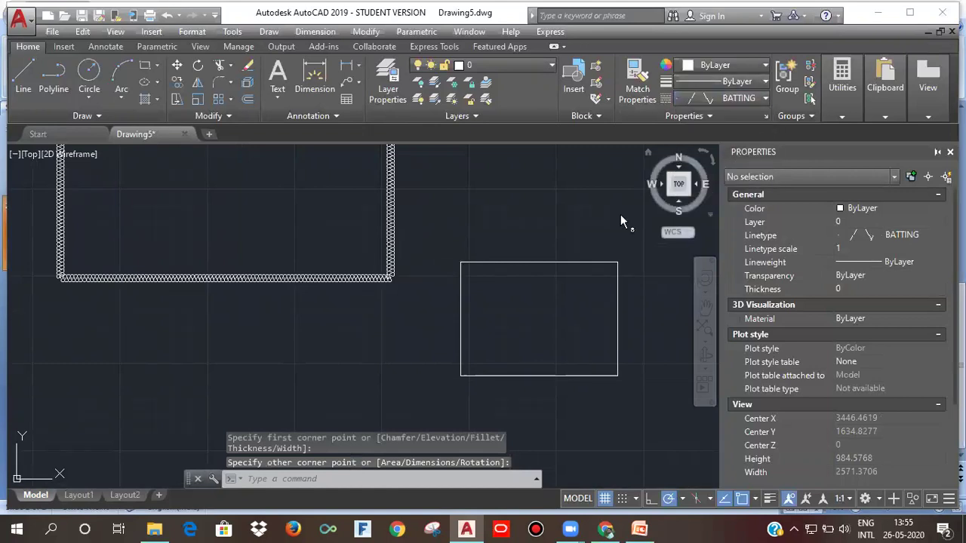
click(146, 63)
click(194, 329)
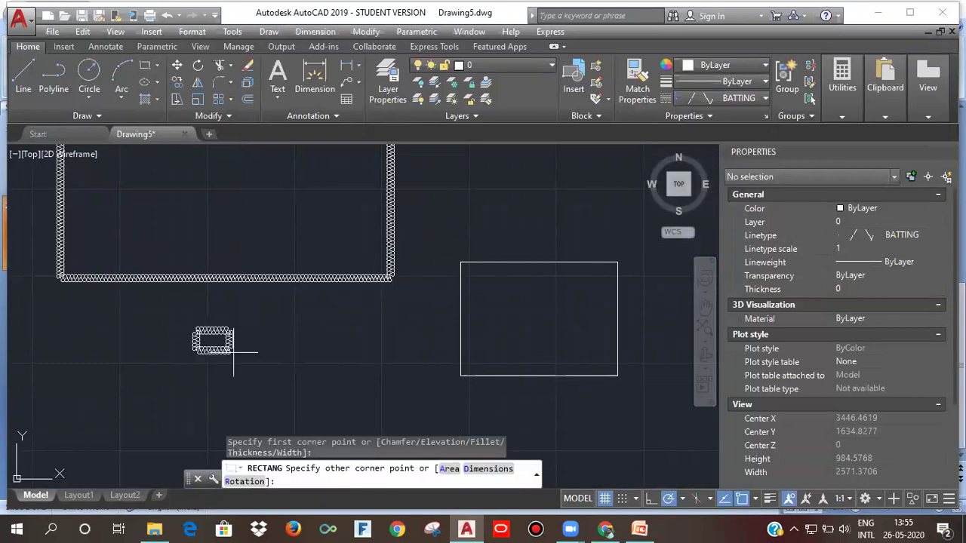
click(339, 393)
Step: Set the linetype scale of the large BATTING rectangle to 3 and deselect it
scroll(301, 281, up, 2)
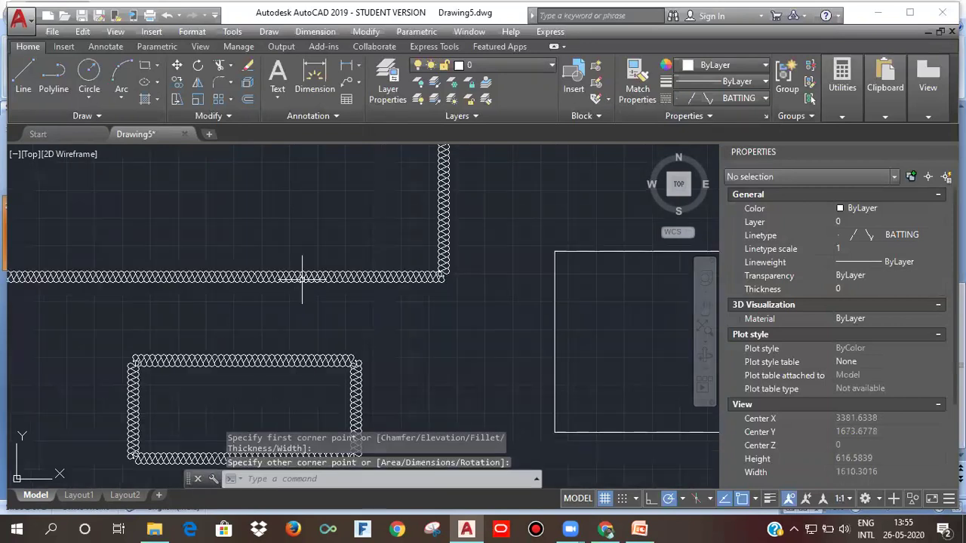
scroll(304, 274, up, 8)
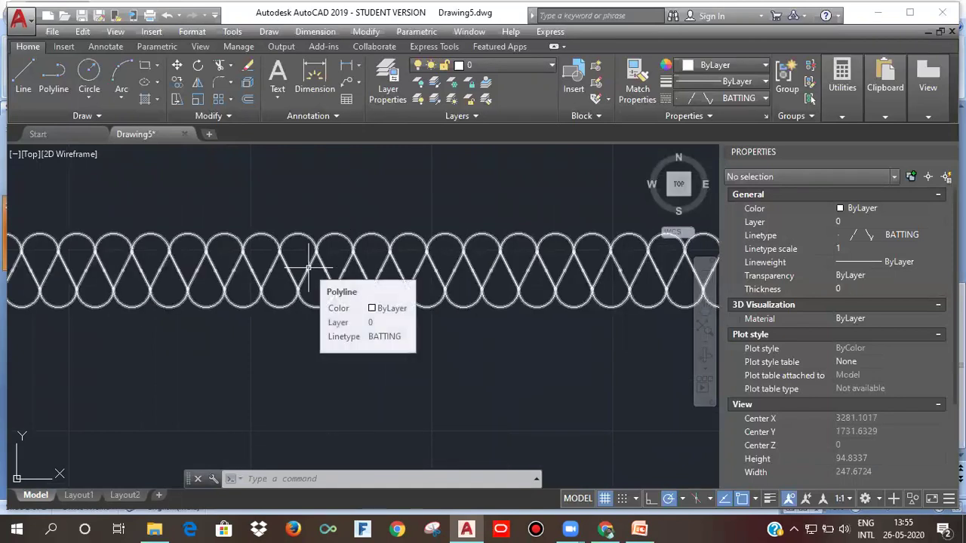
click(308, 266)
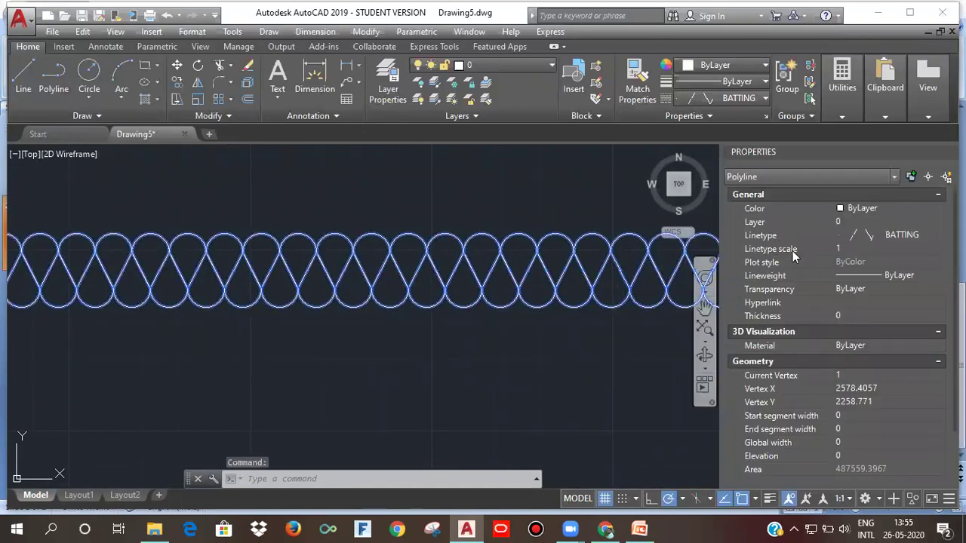
click(864, 249)
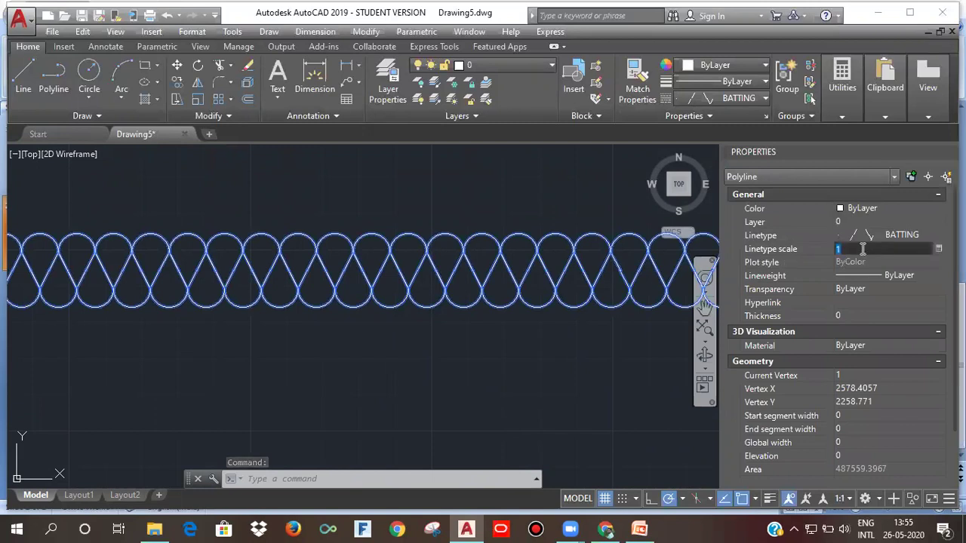
text(3)
click(449, 406)
scroll(453, 374, down, 9)
scroll(483, 354, up, 5)
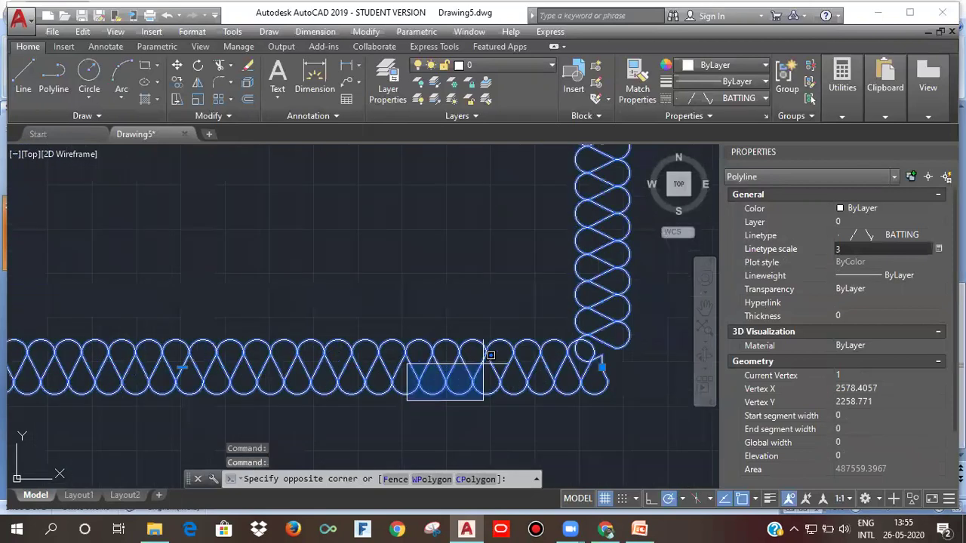
click(447, 423)
key(Escape)
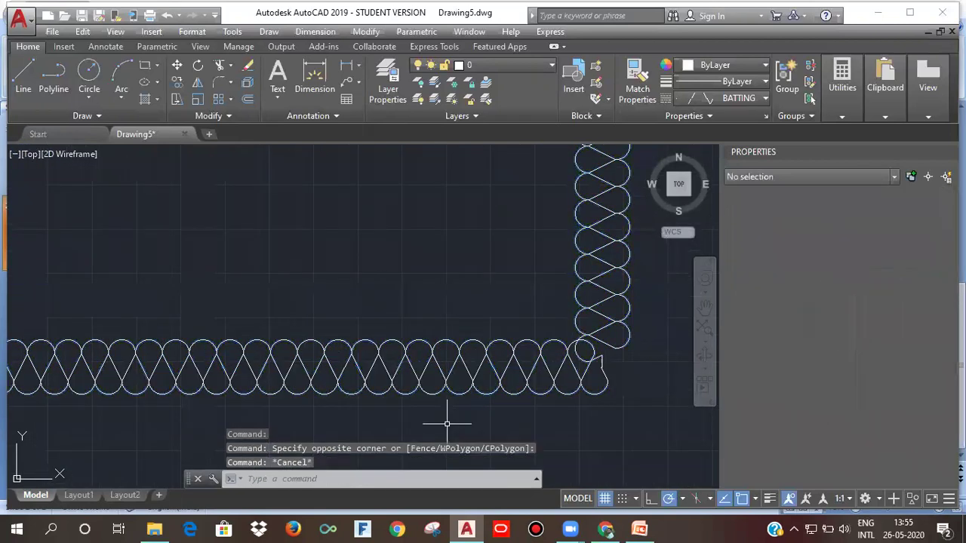
scroll(422, 396, down, 5)
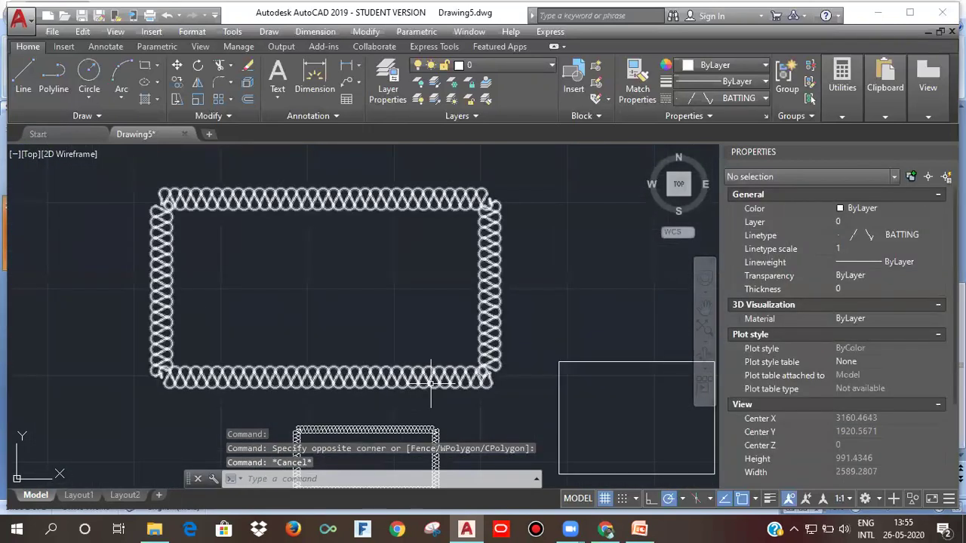
mouse_move(453, 369)
middle_down()
mouse_move(382, 315)
mouse_move(355, 307)
middle_up()
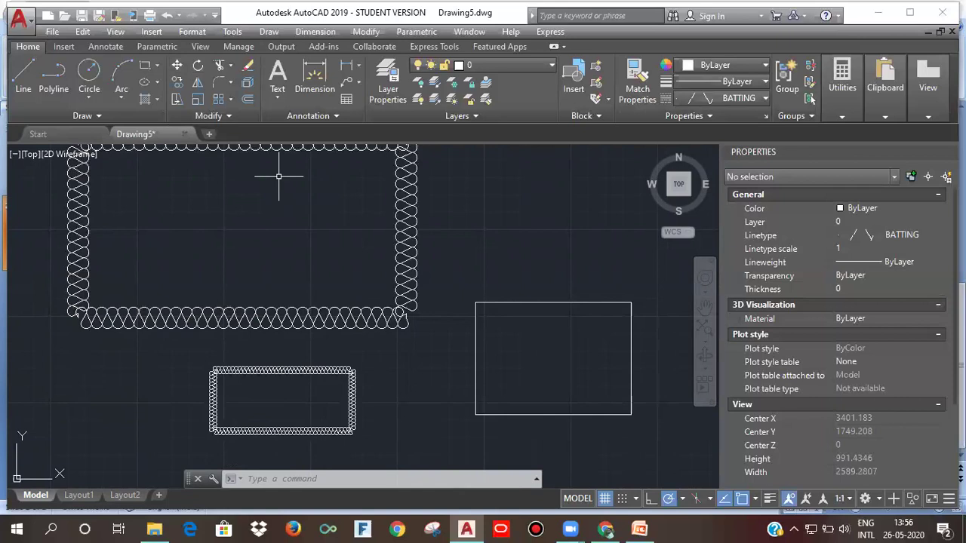
Step: Set the current lineweight to 0.50 mm in the Lineweight Settings
click(191, 32)
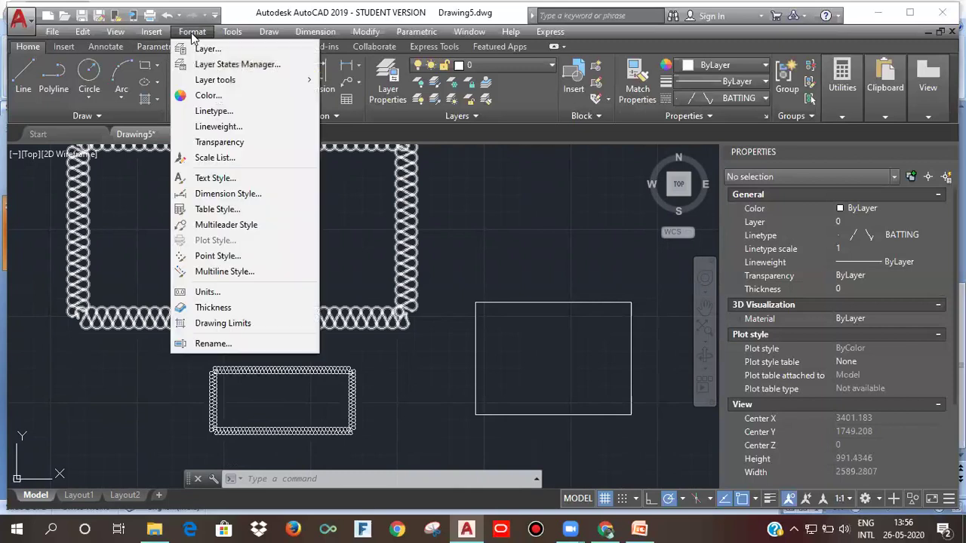
click(219, 127)
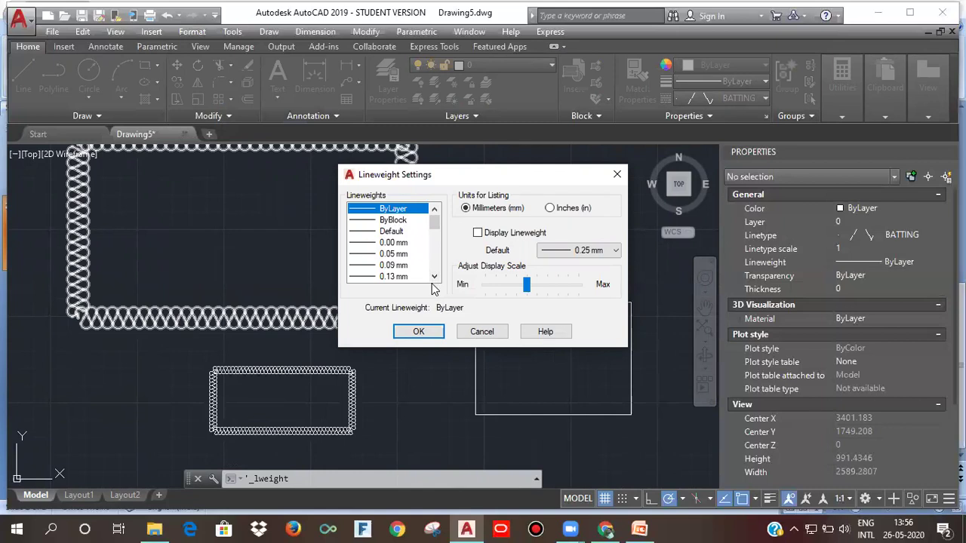
drag(434, 222, 432, 242)
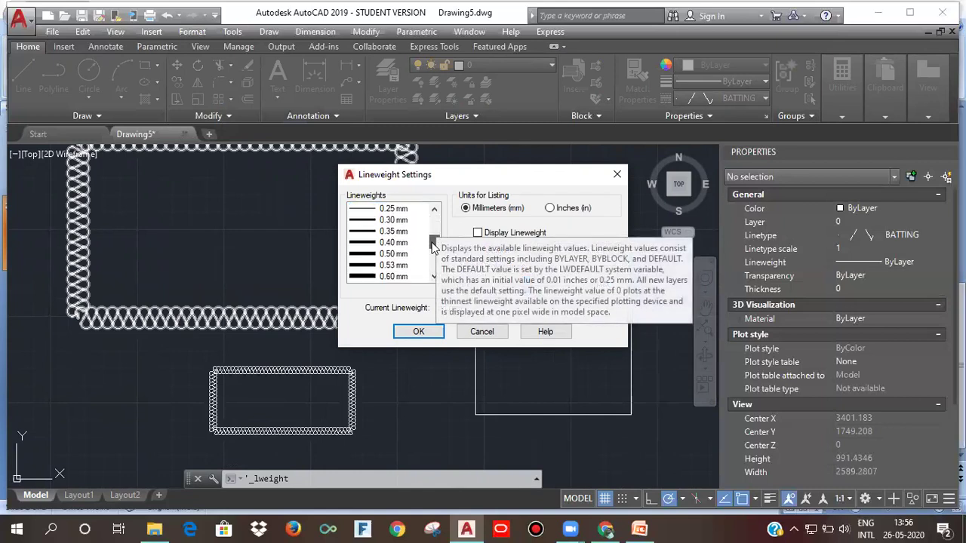
scroll(366, 235, up, 4)
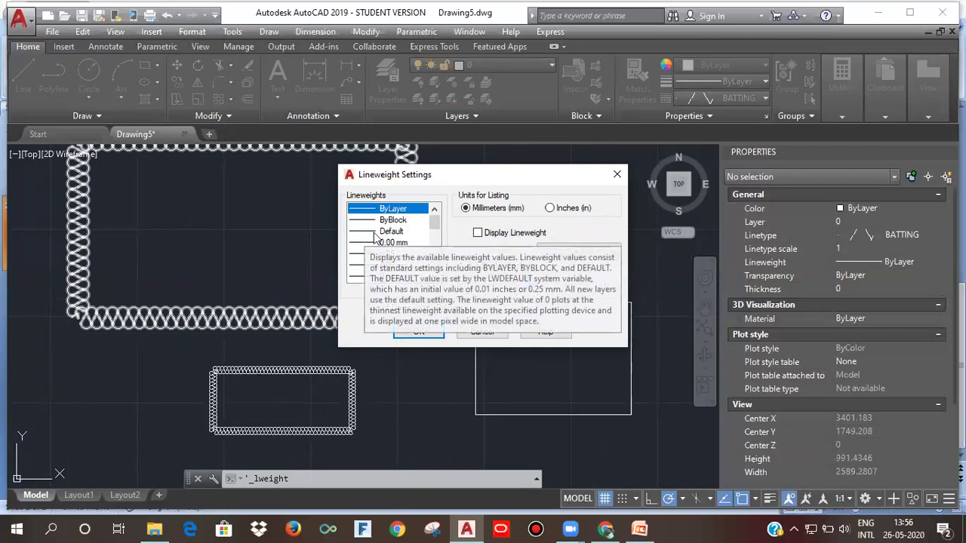
click(391, 232)
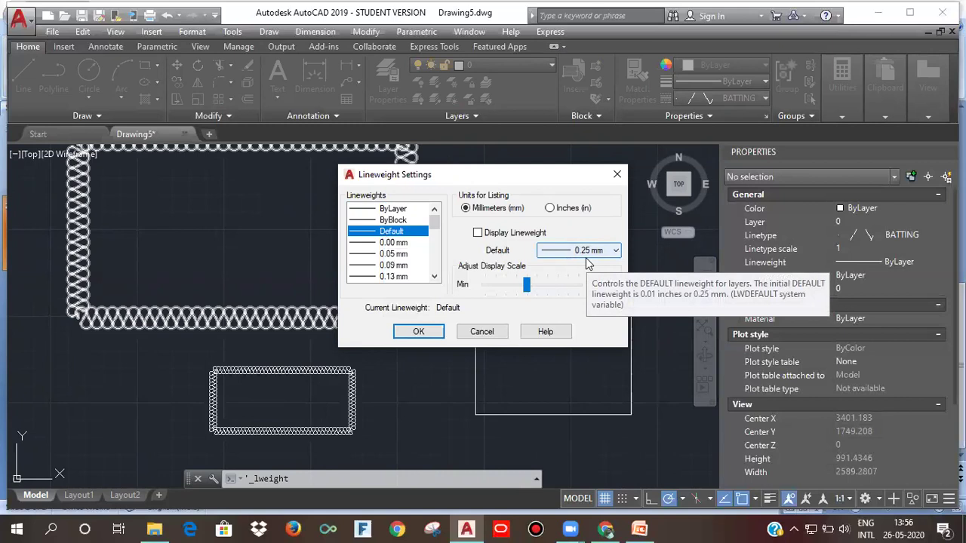
drag(435, 226, 438, 248)
click(388, 255)
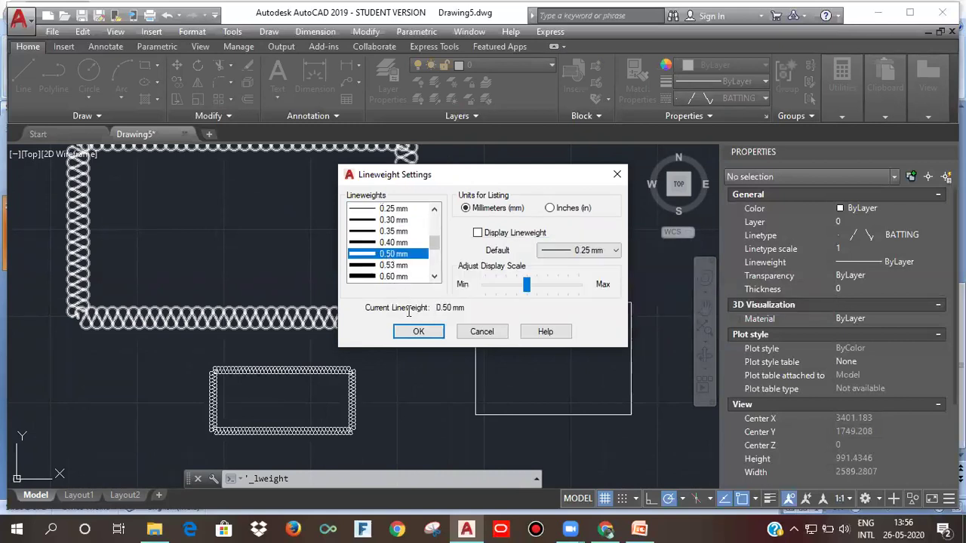
click(420, 332)
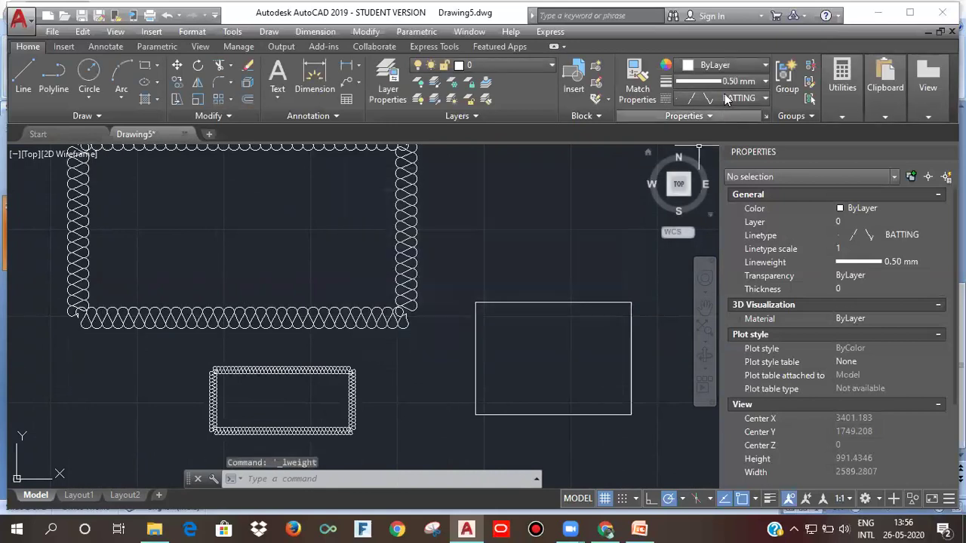
Step: Keep the current lineweight at 0.50 mm and draw a BATTING rectangle in the empty area above the plain rectangle, extending to its right
click(684, 84)
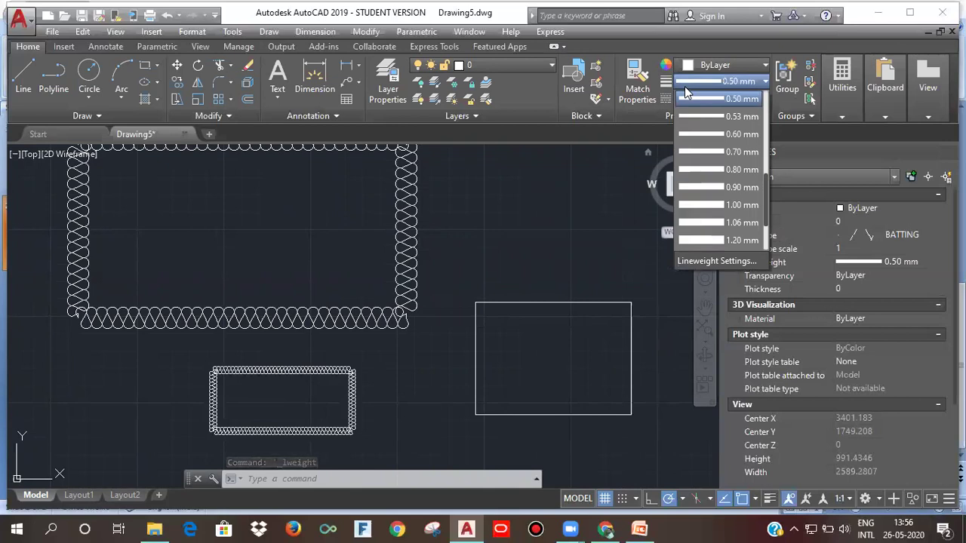
click(703, 105)
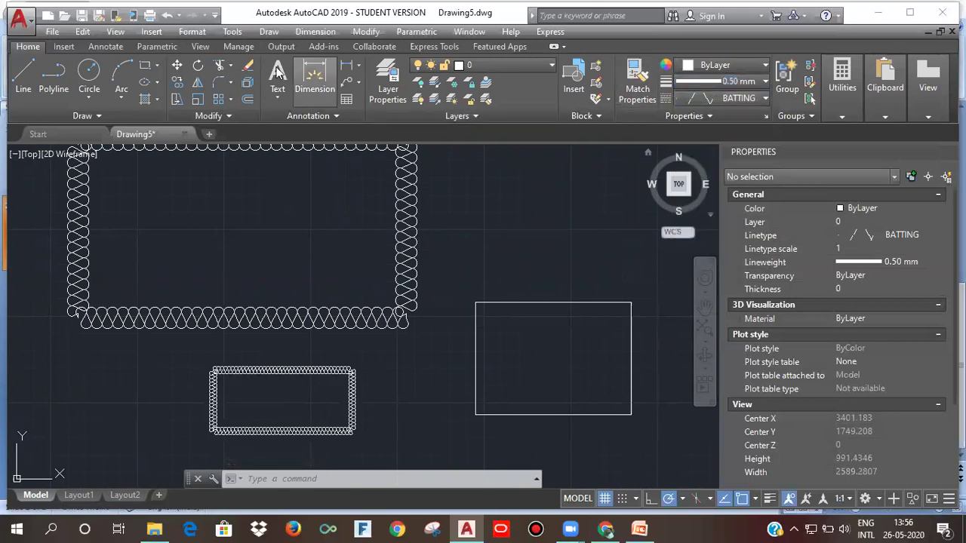
click(147, 66)
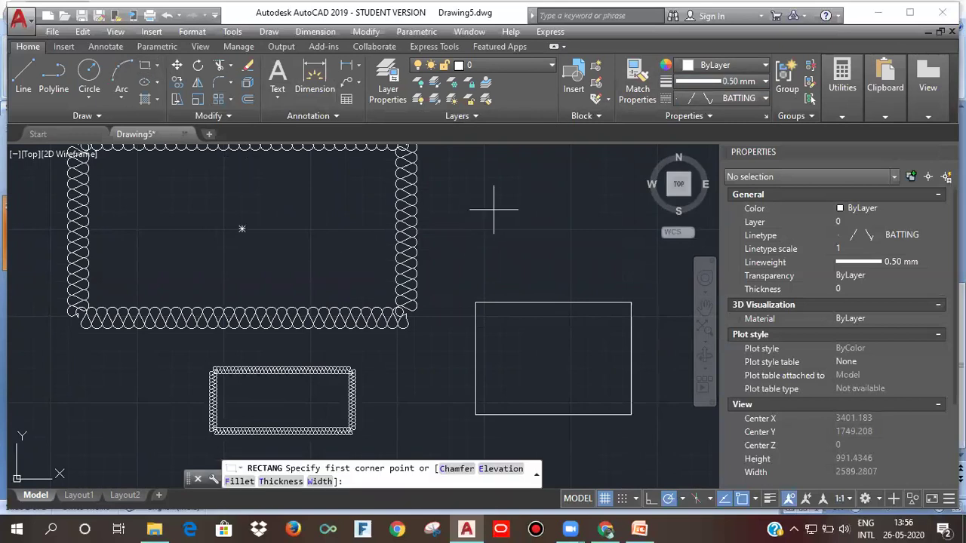
middle_drag(496, 210, 218, 262)
click(347, 226)
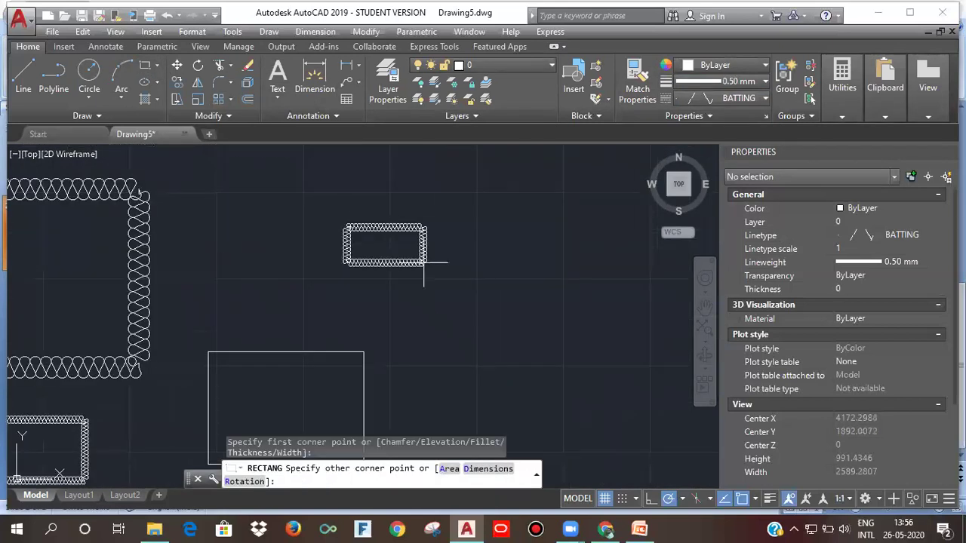
click(589, 330)
Step: Set the current linetype to ByLayer and draw a smaller 0.50 mm rectangle to the lower right of the new BATTING rectangle
click(727, 97)
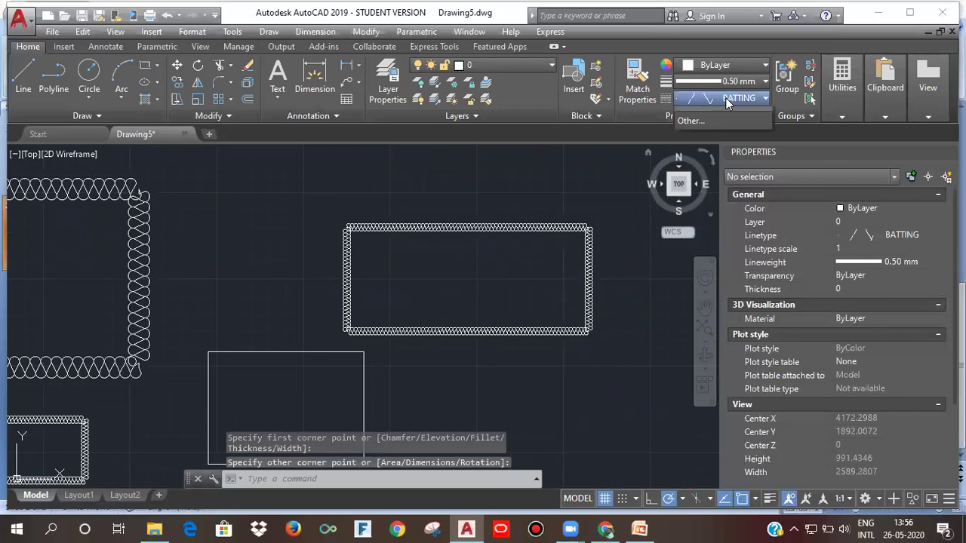
click(723, 117)
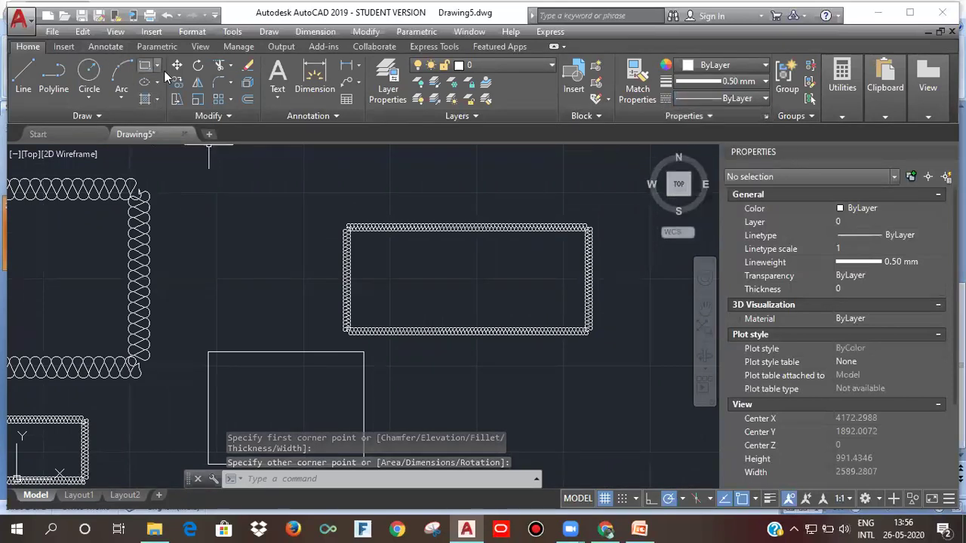
middle_drag(511, 328, 453, 308)
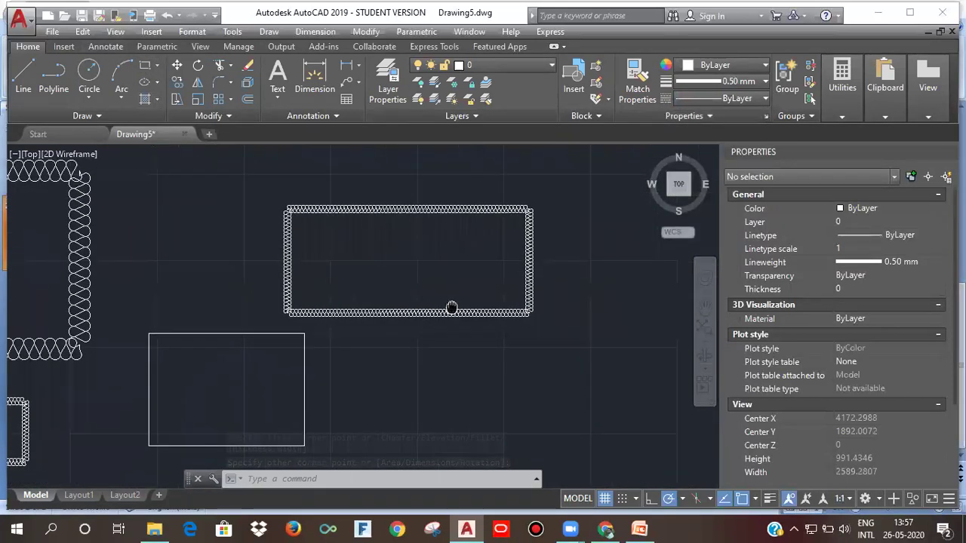
key(space)
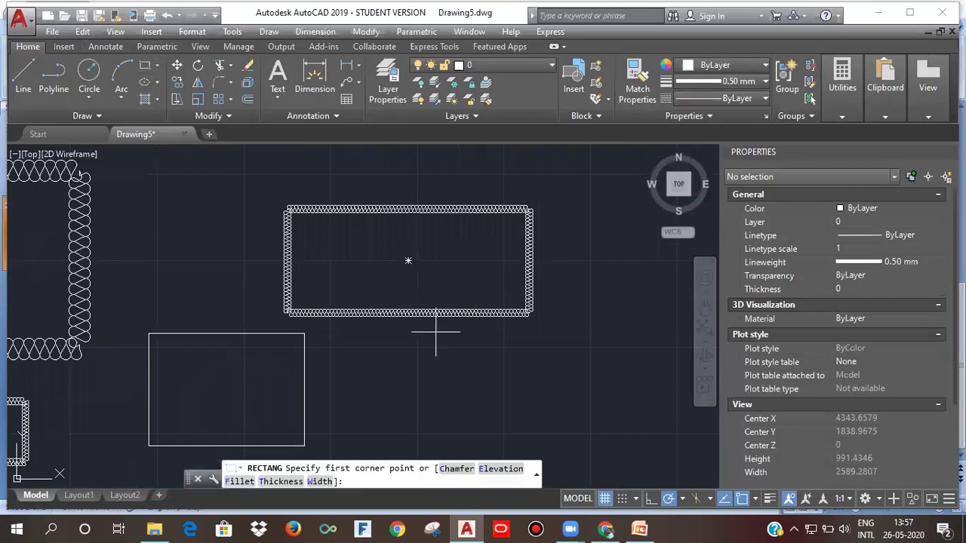
click(448, 347)
click(604, 420)
Step: Examine the two new 0.50 mm rectangles up close and compare their line thickness with the older plain rectangle
scroll(495, 389, up, 8)
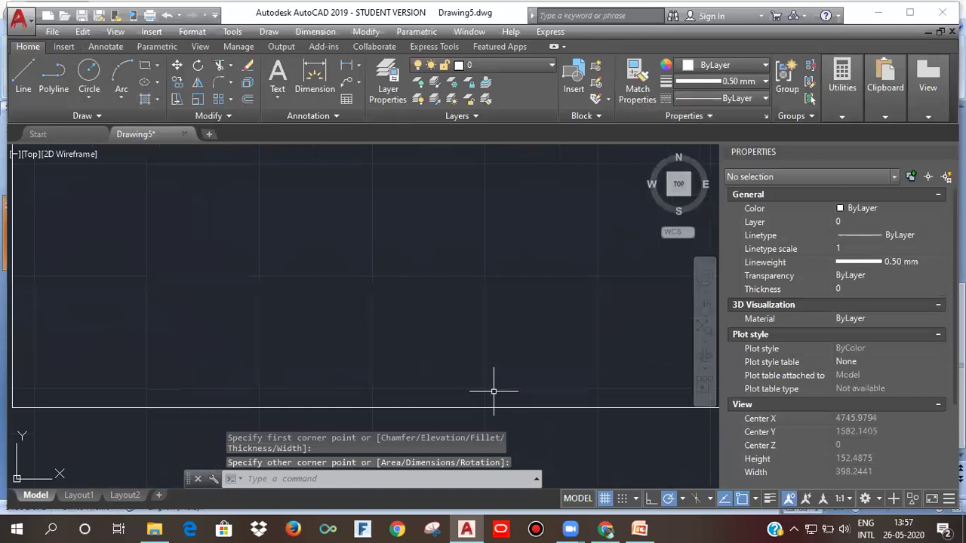
scroll(506, 370, down, 12)
scroll(494, 332, up, 16)
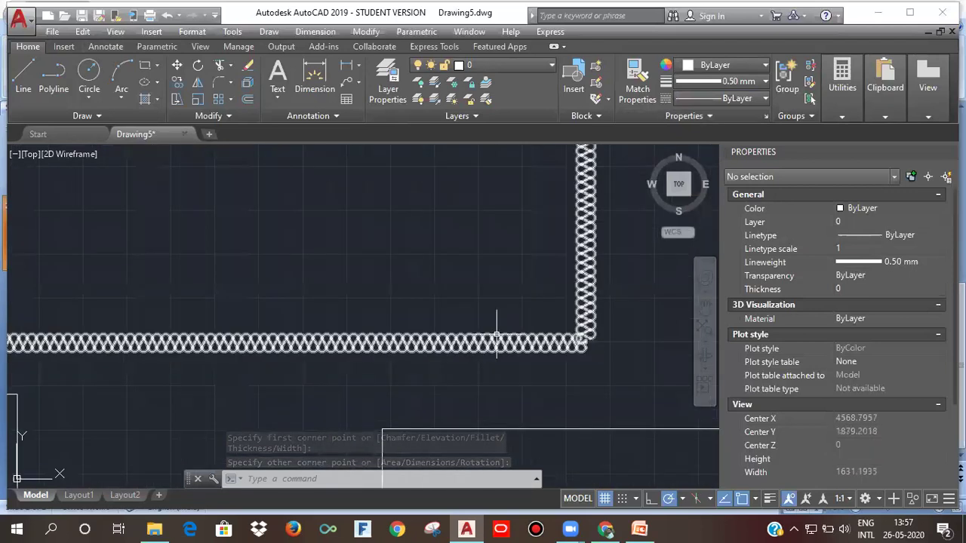
scroll(500, 332, down, 3)
scroll(511, 334, down, 5)
middle_drag(576, 395, 509, 341)
scroll(529, 347, down, 2)
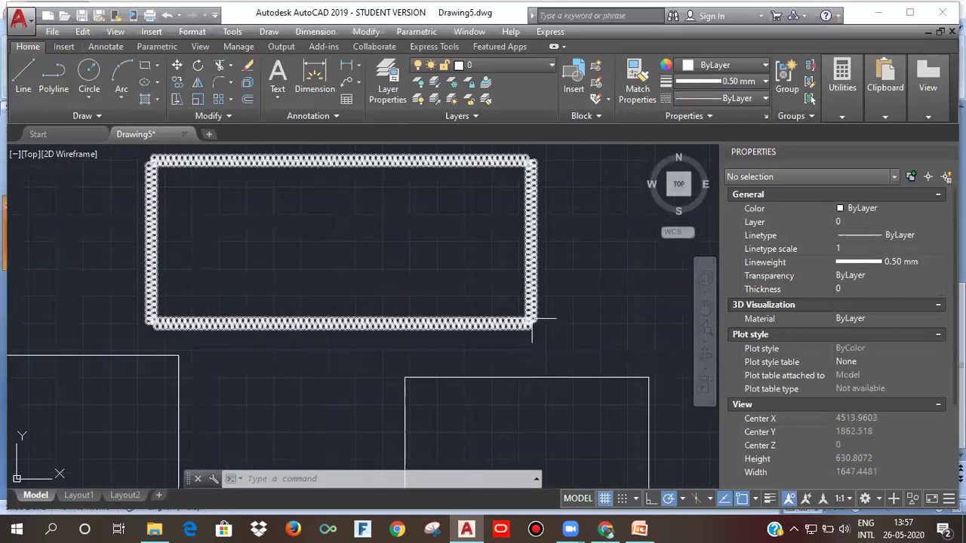
middle_drag(530, 380, 509, 348)
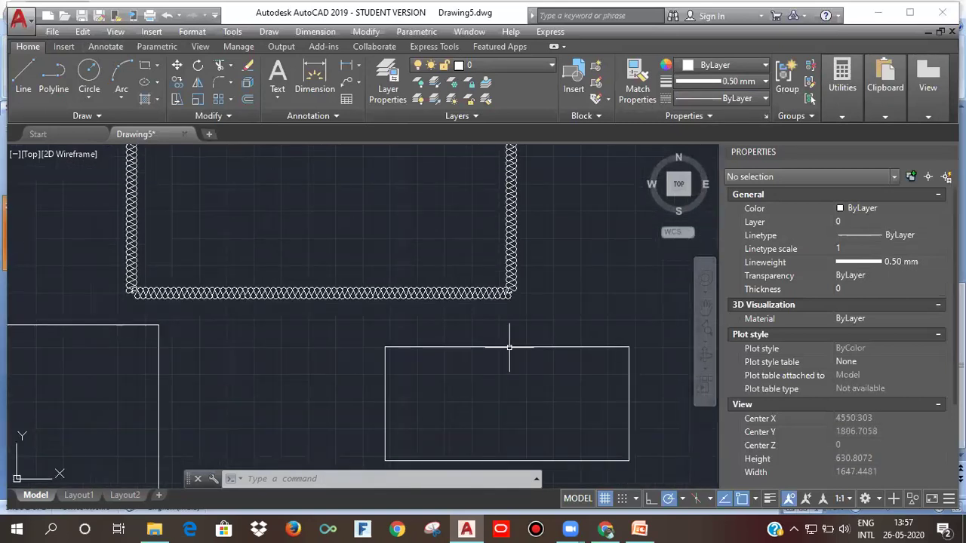
scroll(393, 289, down, 1)
scroll(418, 291, up, 2)
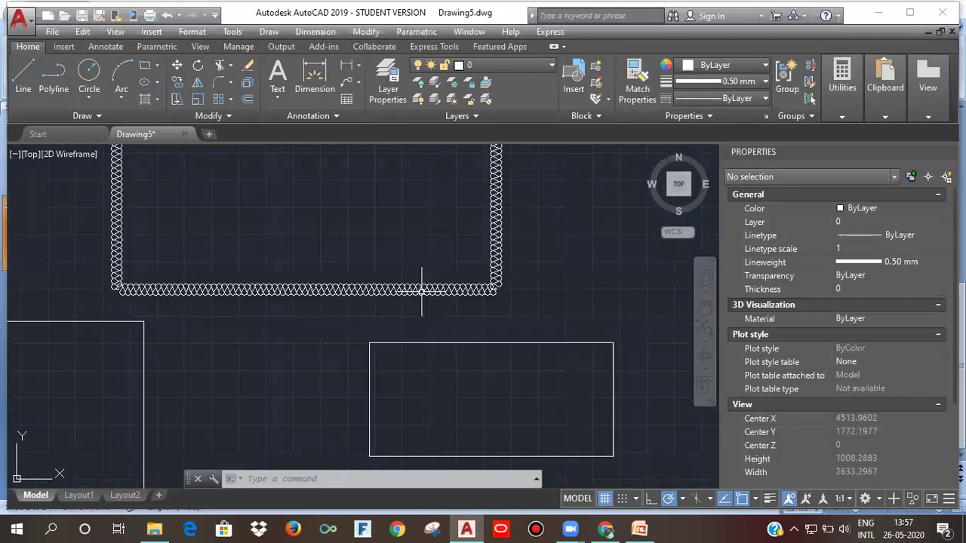
Step: Turn on the display of lineweights in the drawing area
scroll(424, 298, down, 1)
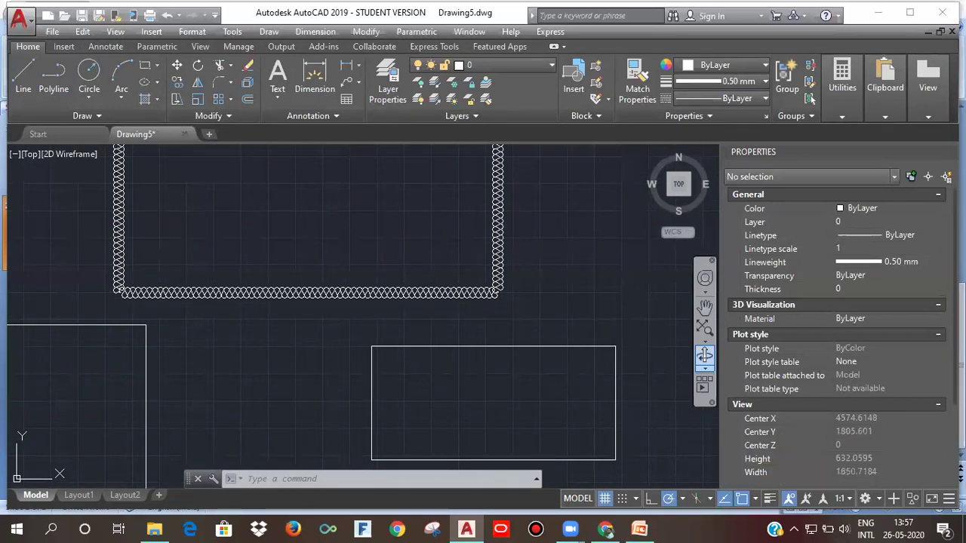
click(948, 498)
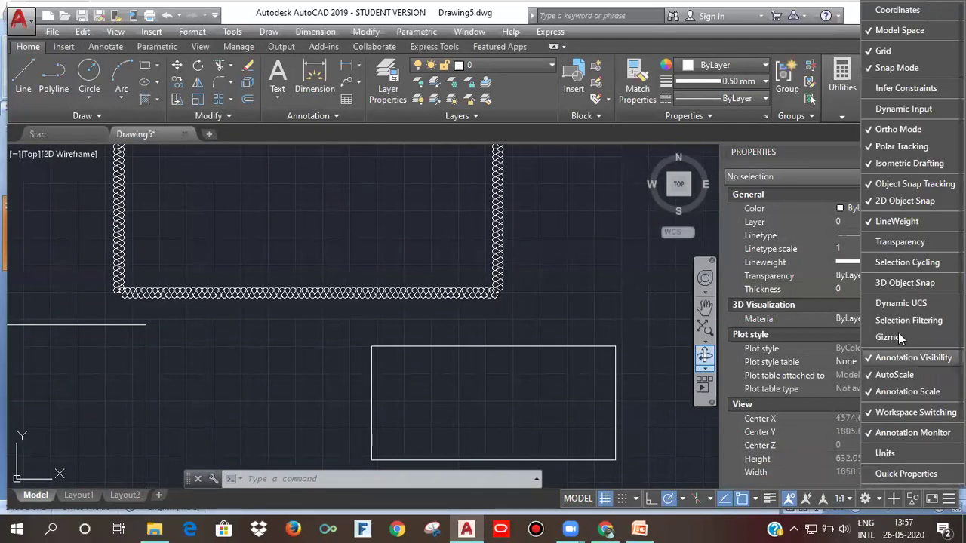
click(770, 498)
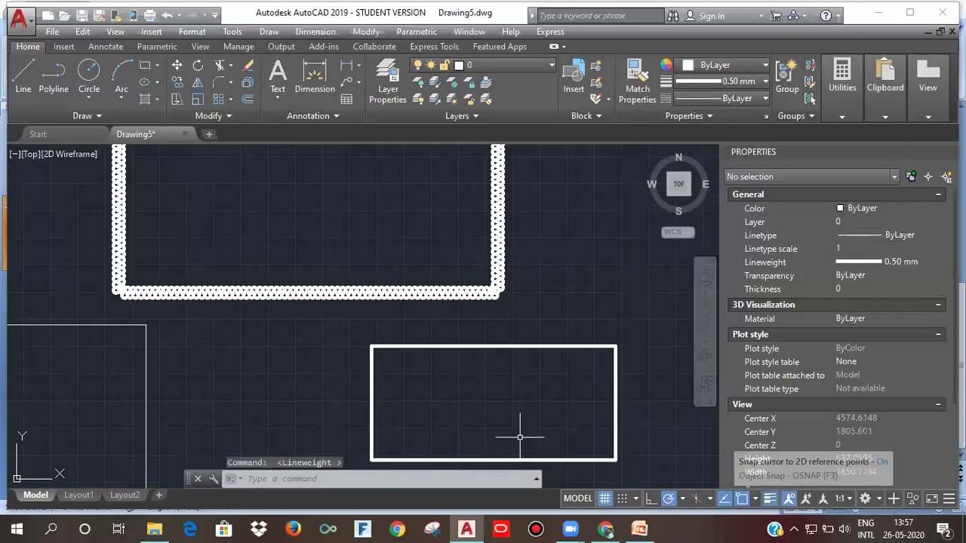
Step: Inspect the displayed lineweight of the BATTING and plain 0.50 mm rectangles at different magnifications, alongside the older rectangles
scroll(412, 290, up, 6)
scroll(412, 290, up, 5)
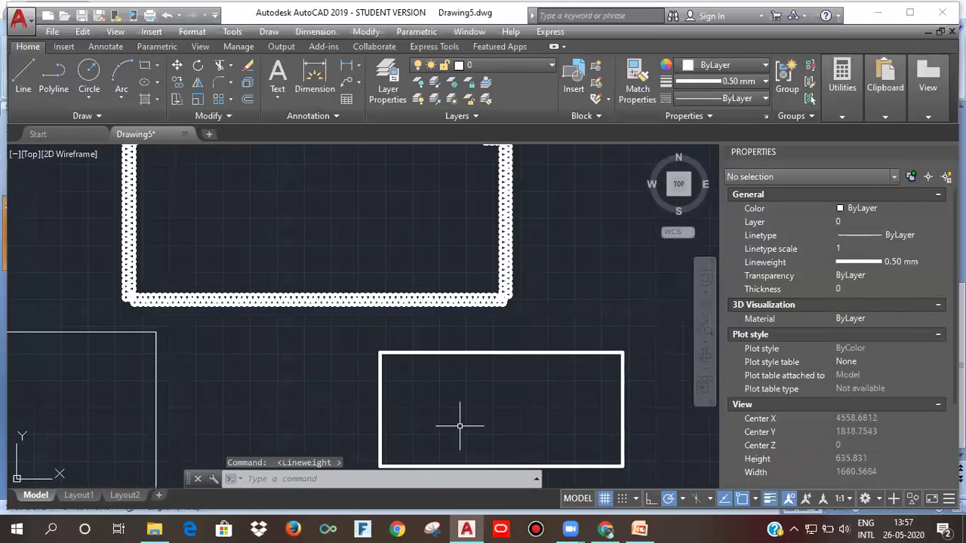
scroll(498, 339, up, 3)
scroll(675, 438, down, 8)
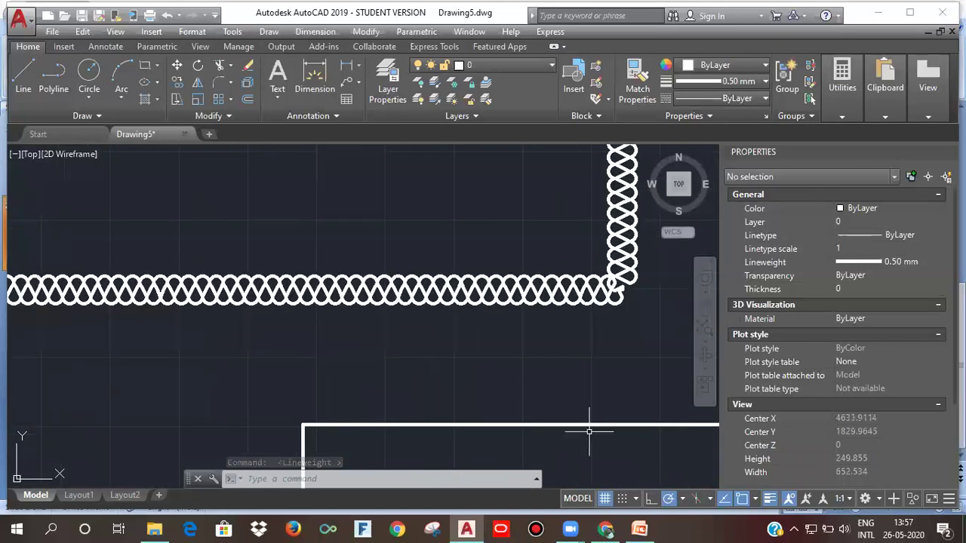
middle_drag(589, 434, 539, 397)
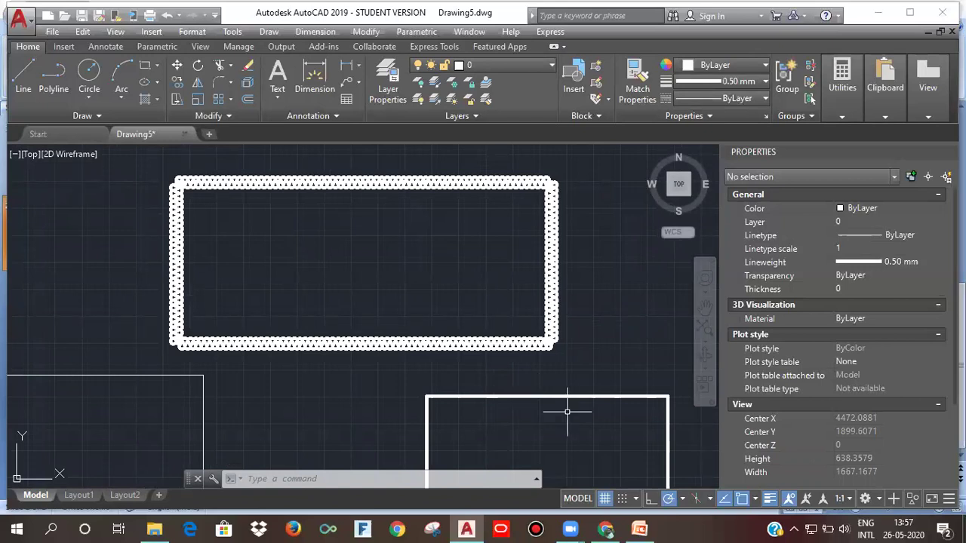
scroll(522, 342, up, 6)
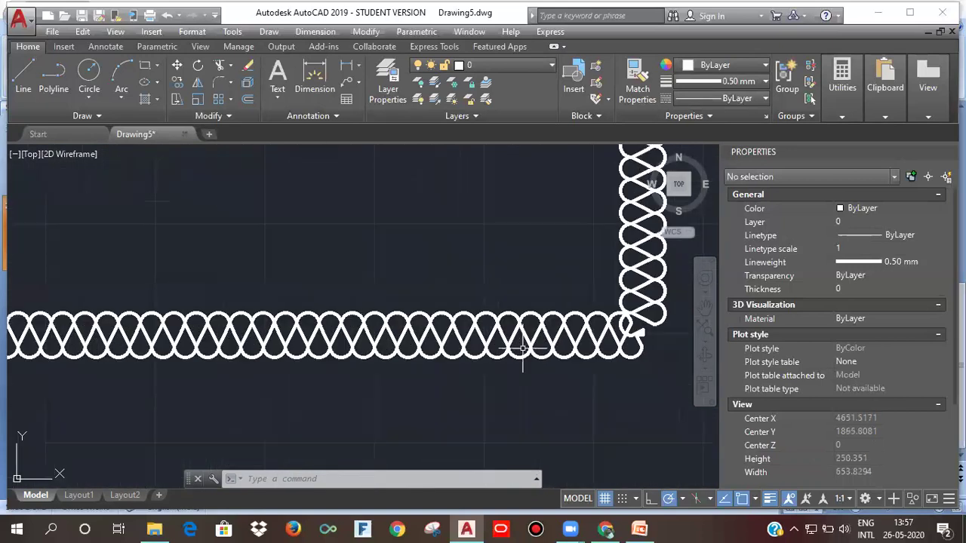
scroll(523, 348, down, 6)
middle_drag(488, 379, 517, 335)
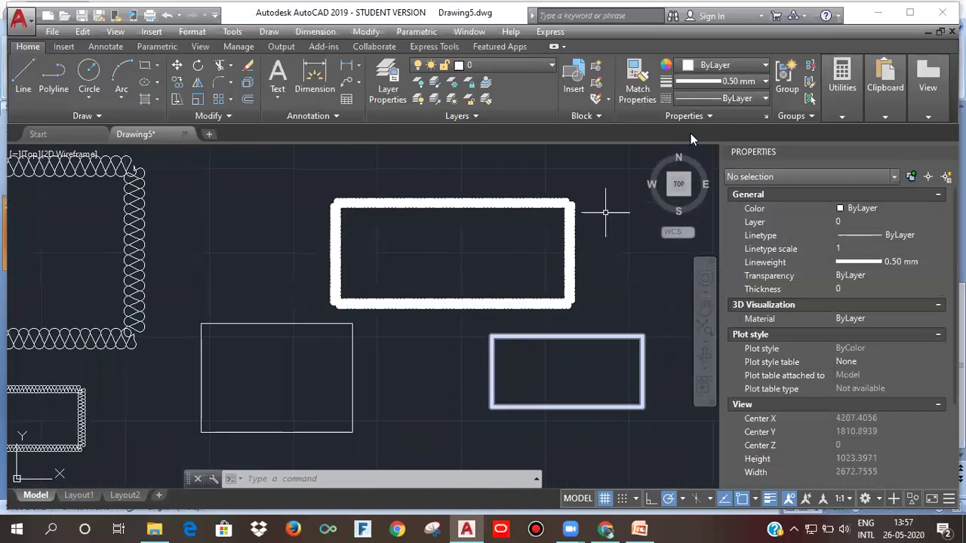
Step: Review the loaded linetypes in the Linetype Manager and those available in acadiso.lin, then close it without loading any
click(747, 99)
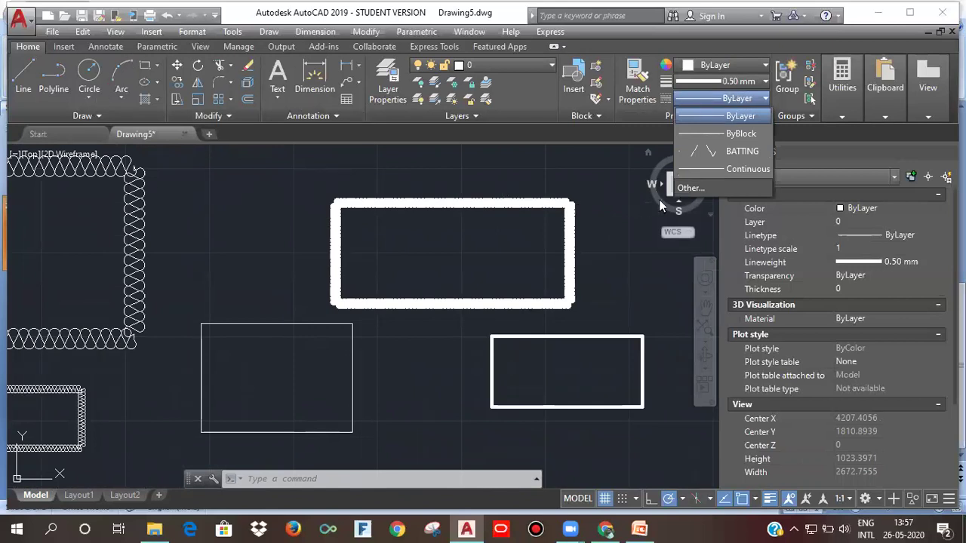
click(707, 187)
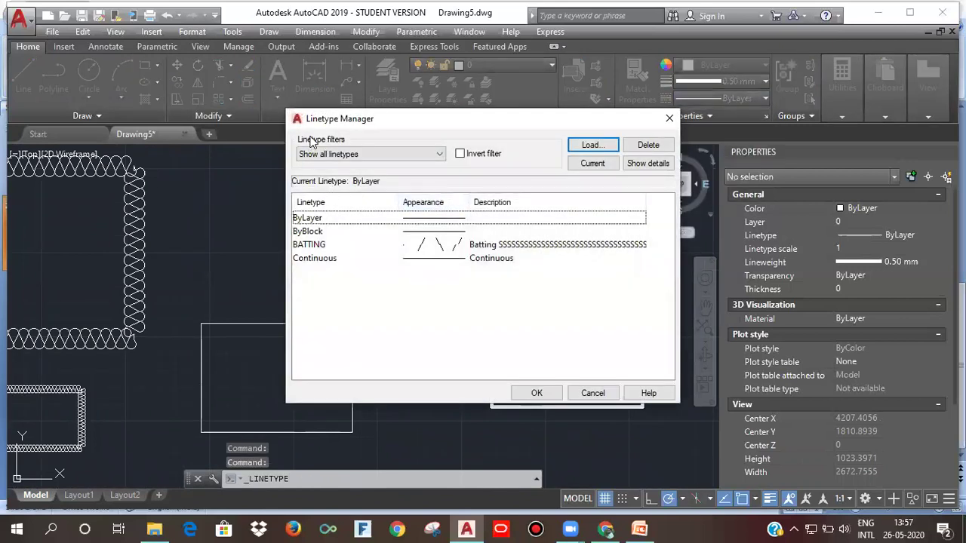
click(592, 145)
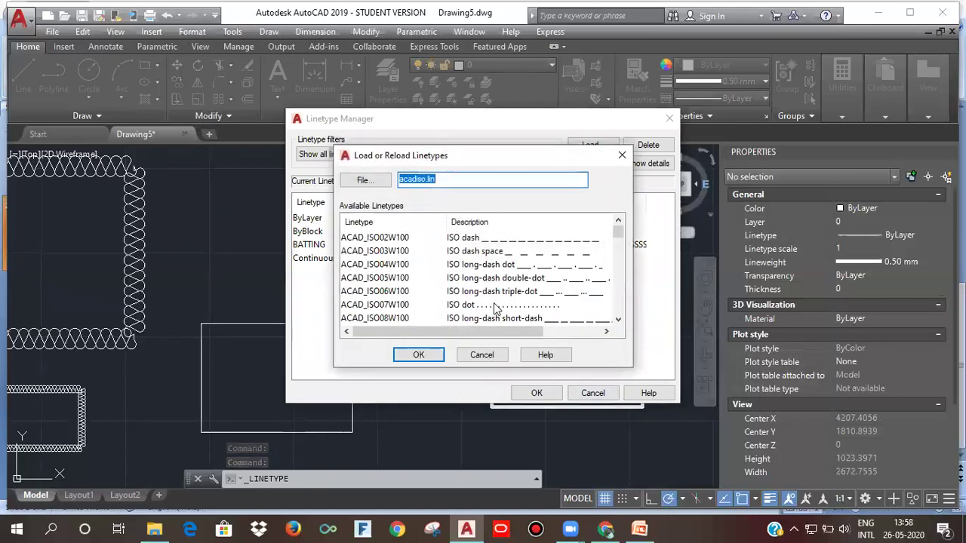
click(419, 355)
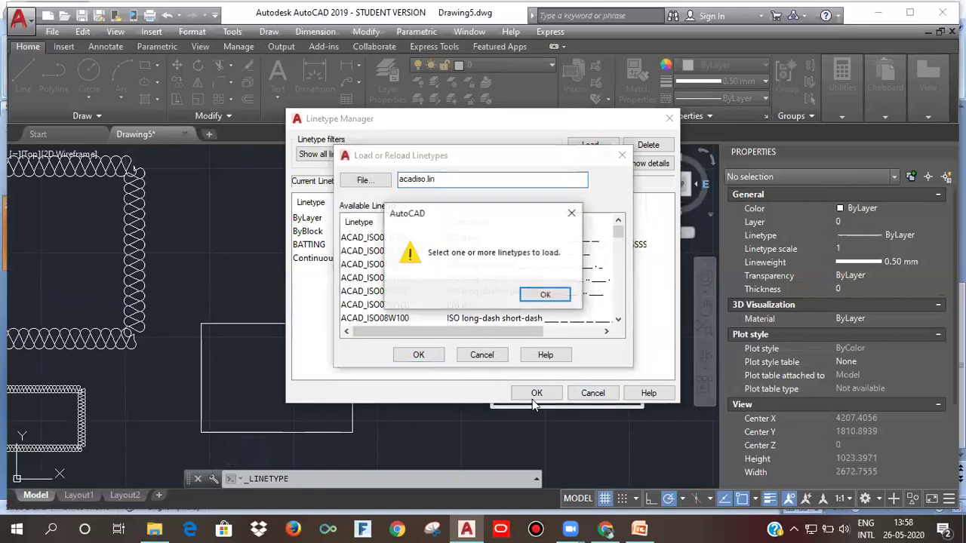
click(550, 295)
click(483, 354)
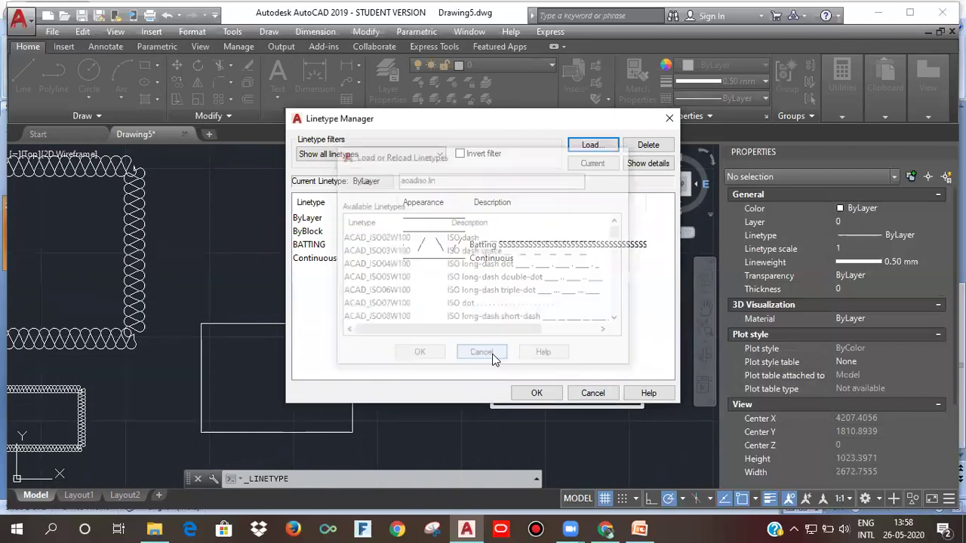
click(593, 393)
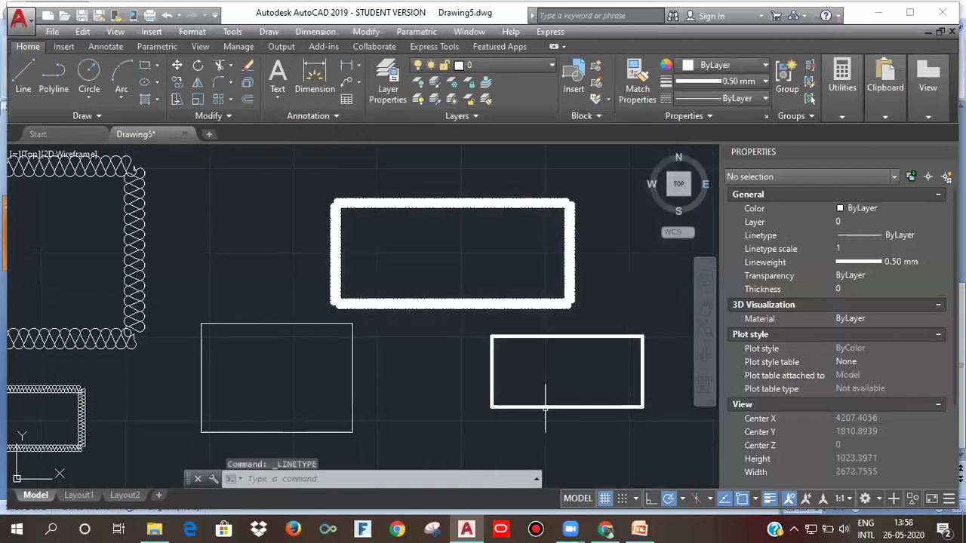